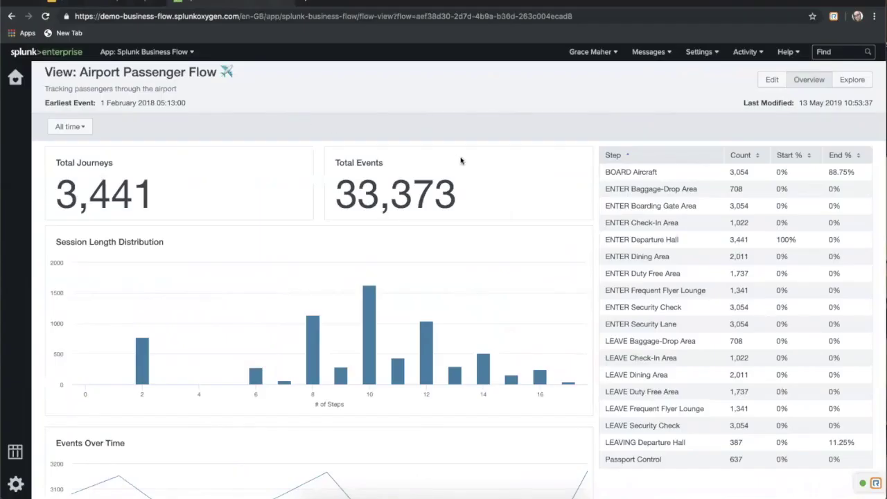
Open the Airport Passenger Flow journeys as an explorable flowchart
scroll(558, 156, "down", 3)
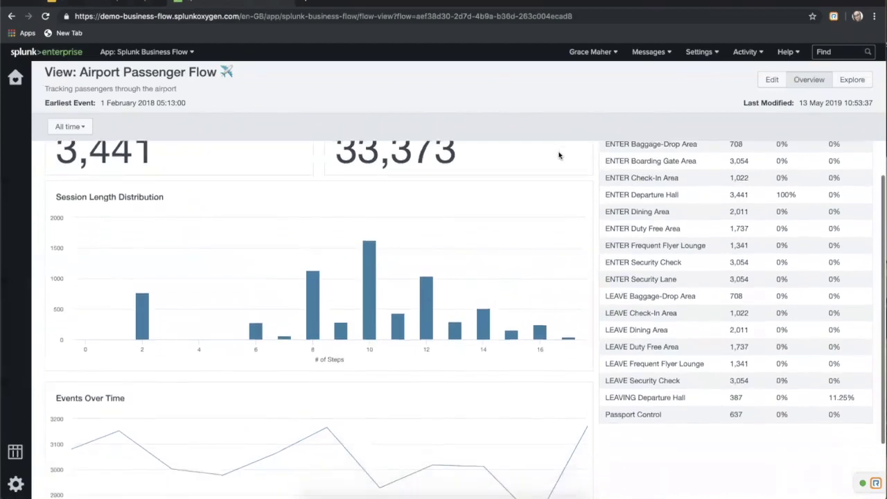
scroll(559, 155, "up", 3)
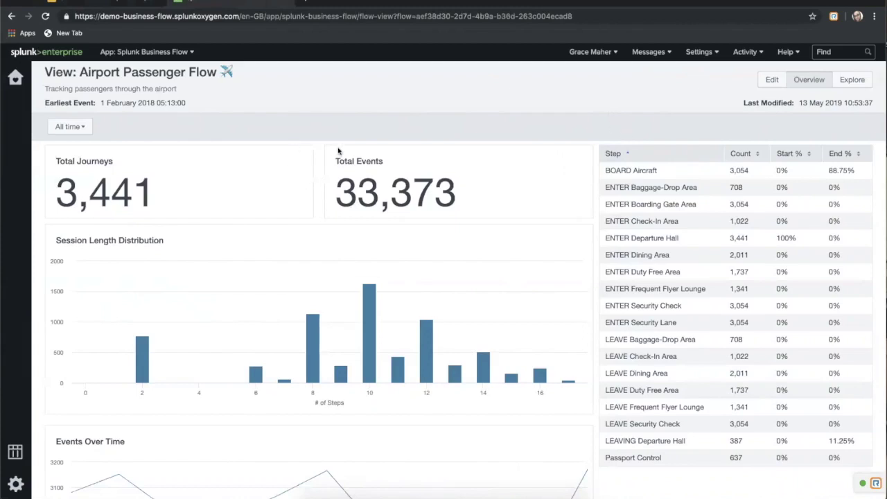
scroll(338, 150, "down", 1)
scroll(338, 149, "up", 1)
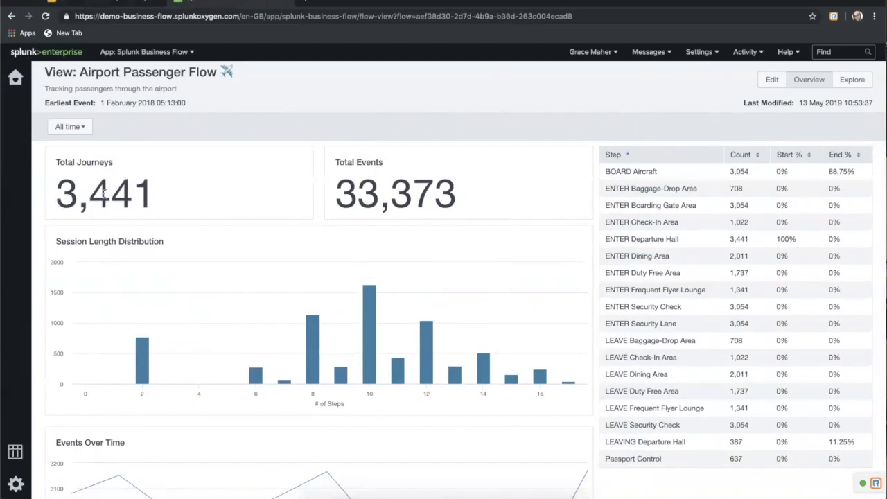
scroll(391, 192, "down", 3)
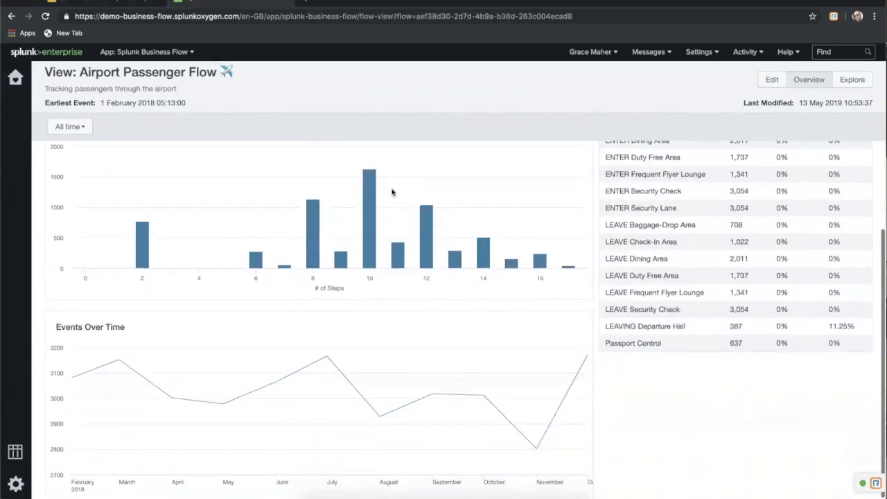
scroll(391, 192, "up", 3)
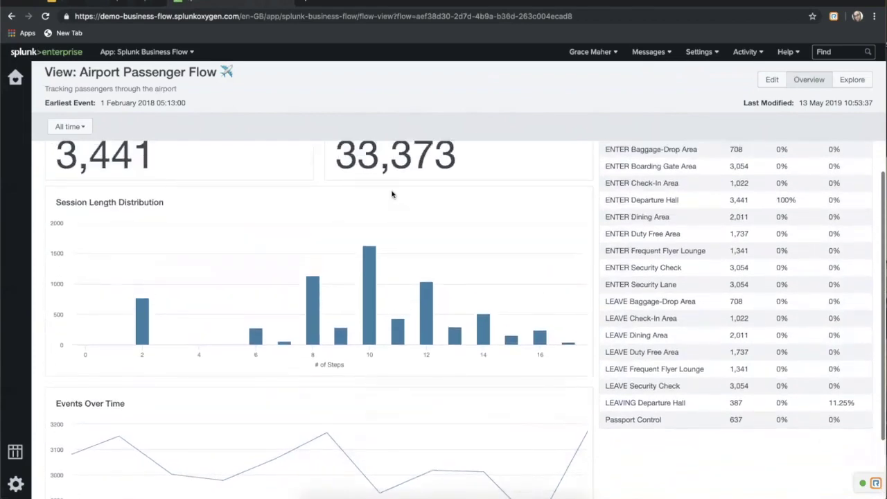
scroll(693, 188, "up", 1)
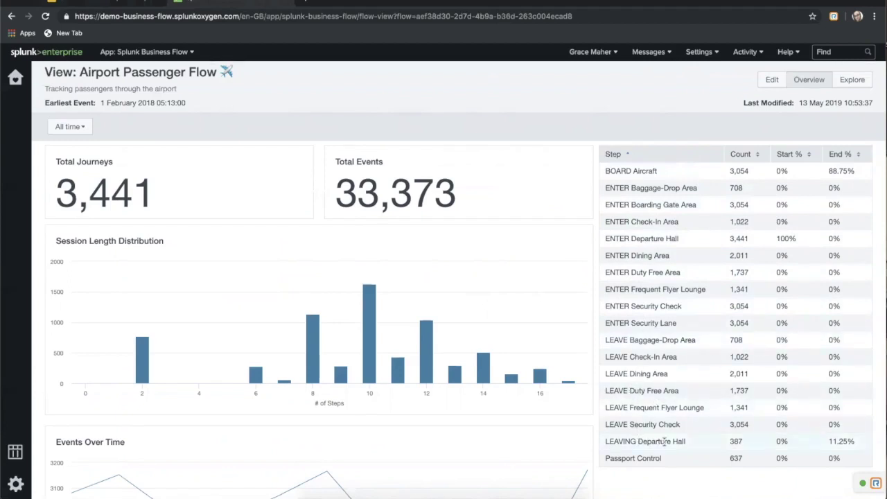
left_click(851, 82)
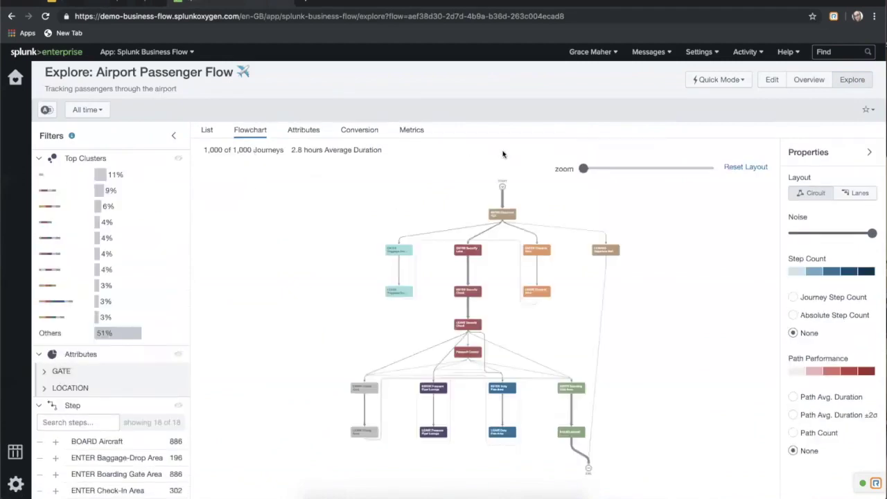
Zoom in on the Departure Hall nodes and colour the paths by Path Avg. Duration
left_click_drag(584, 168, 599, 172)
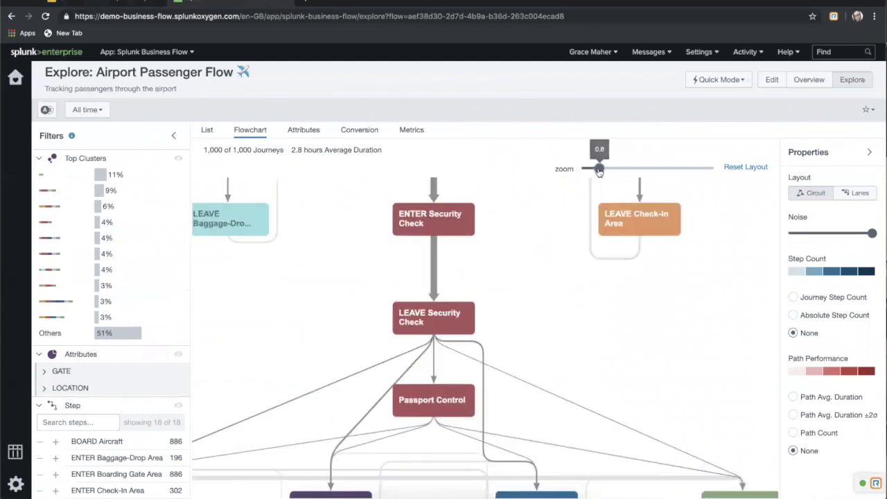
scroll(547, 355, "up", 1)
scroll(551, 350, "up", 3)
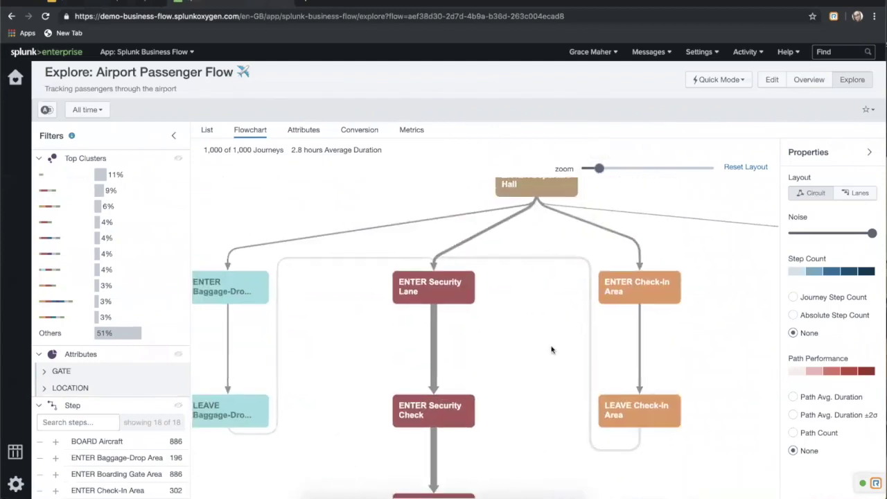
left_click_drag(551, 349, 460, 394)
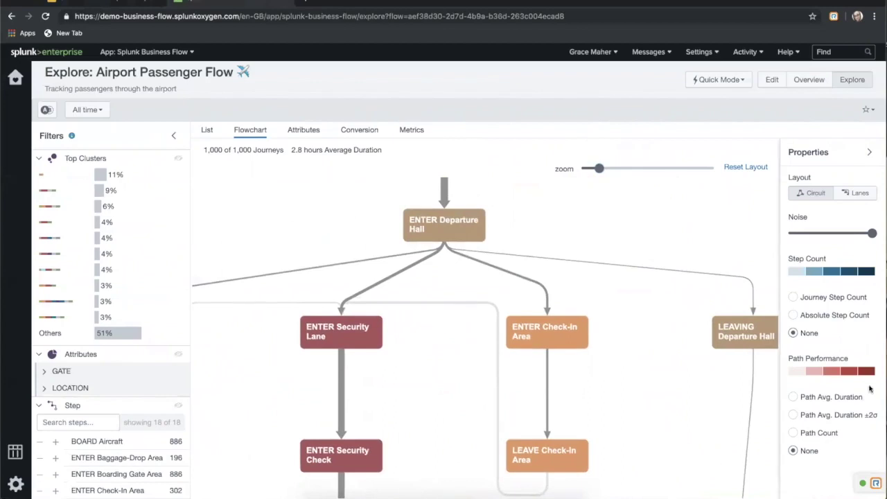
mouse_move(600, 168)
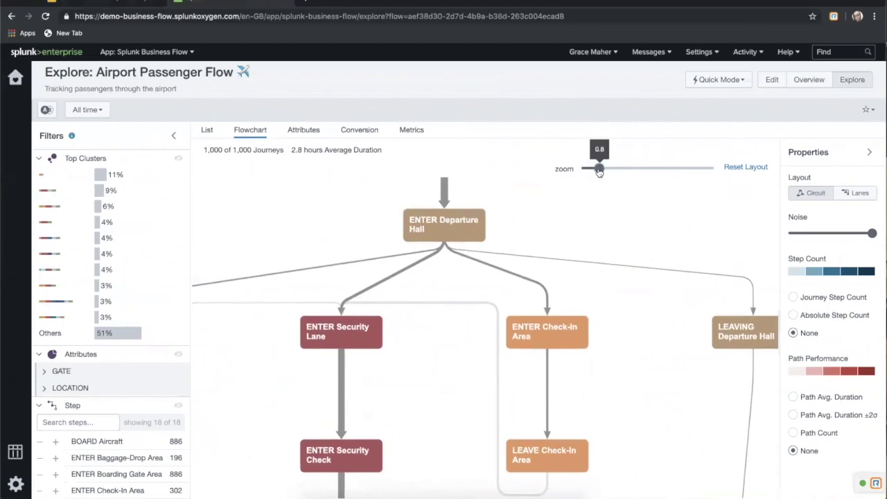
left_click_drag(599, 171, 595, 171)
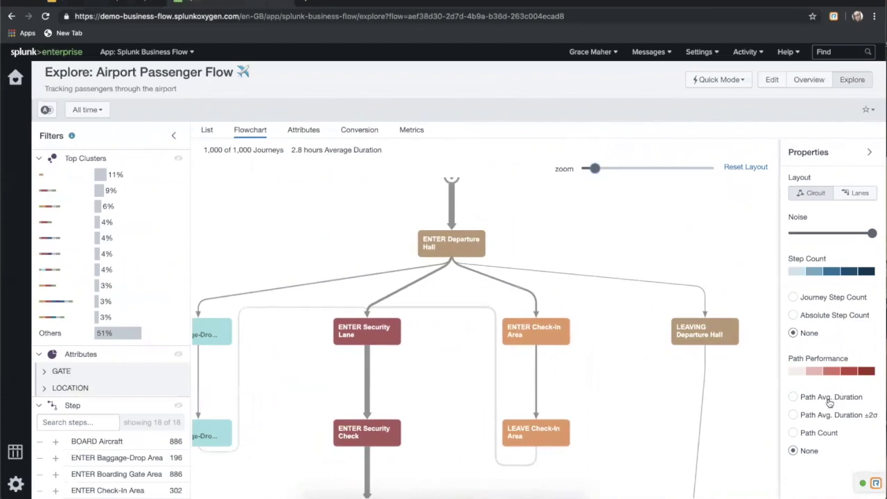
left_click(829, 399)
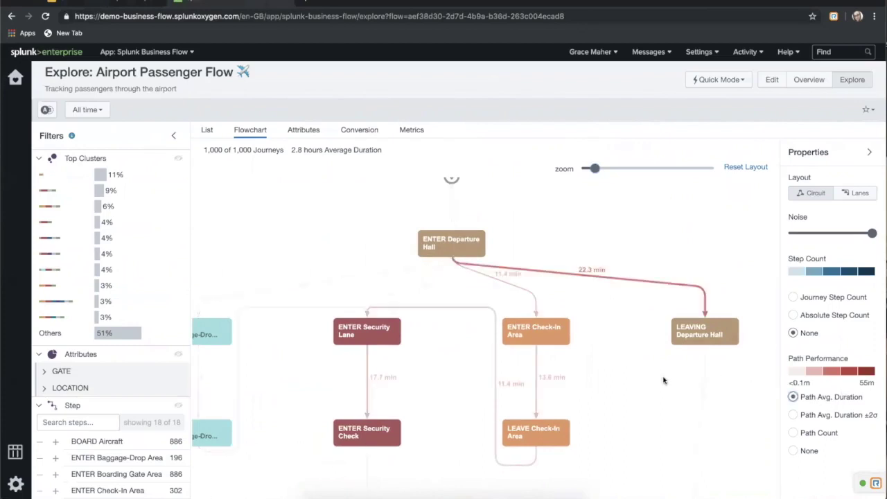
Pan from LEAVE Security Check through Passport Control to the lounge, duty free and boarding nodes
left_click_drag(638, 363, 651, 350)
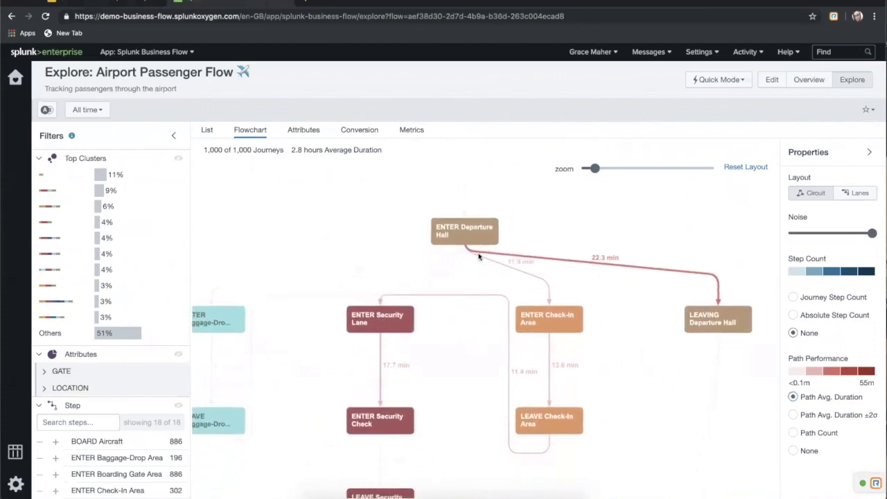
left_click_drag(628, 334, 675, 241)
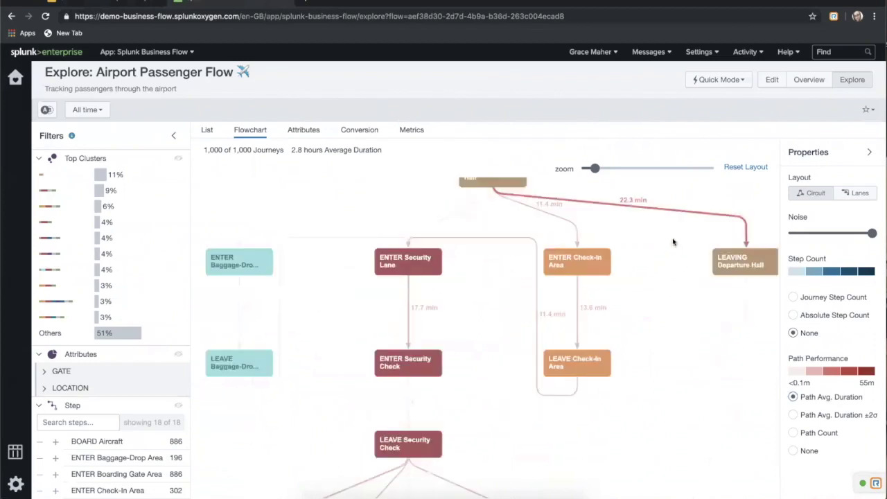
left_click_drag(653, 407, 662, 273)
left_click_drag(673, 341, 678, 250)
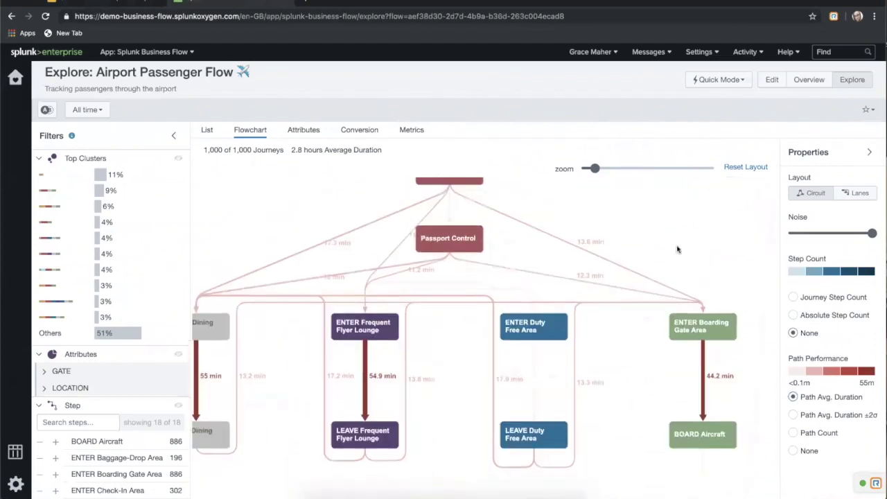
left_click_drag(643, 399, 679, 316)
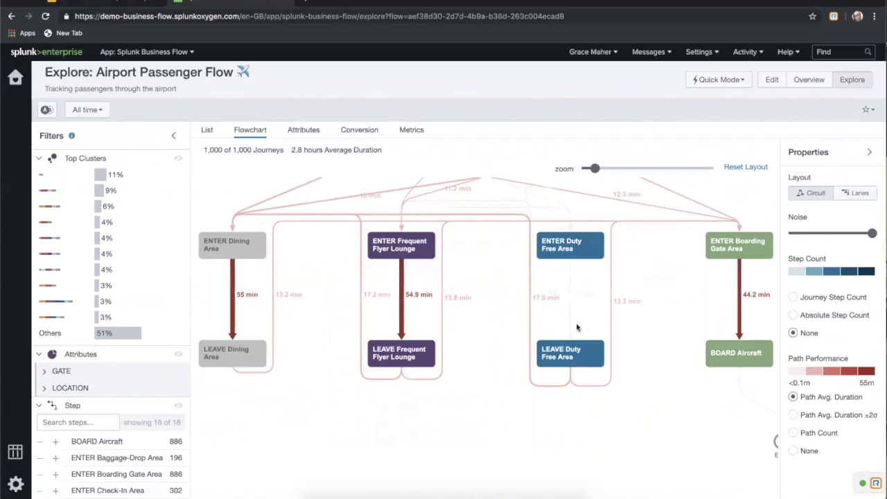
mouse_move(658, 278)
left_mouse_down()
mouse_move(627, 272)
mouse_move(672, 331)
left_mouse_up()
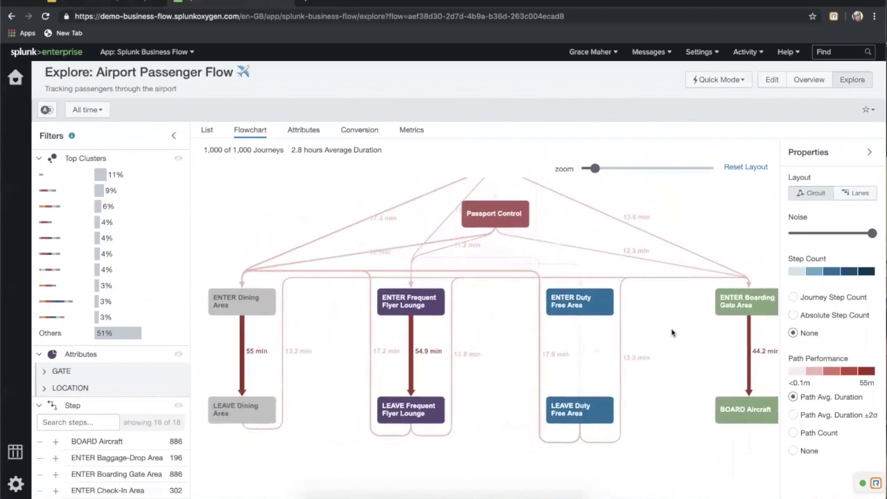
left_click_drag(266, 204, 259, 252)
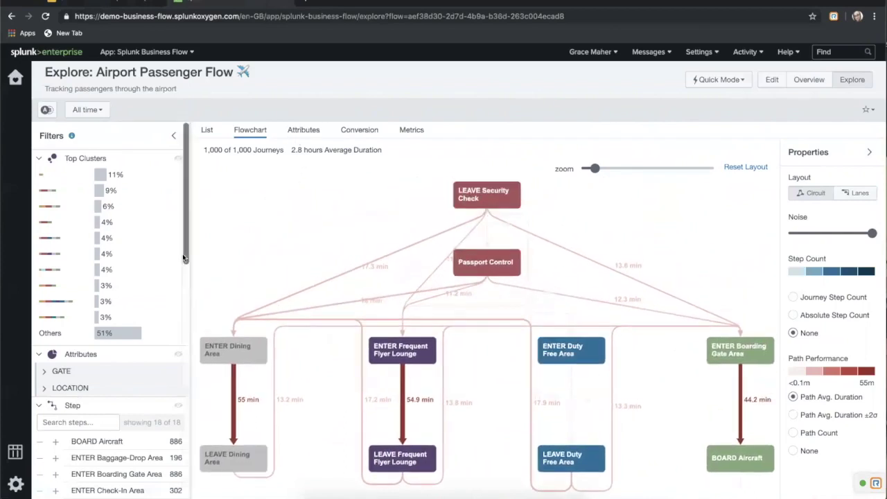
scroll(182, 258, "down", 1)
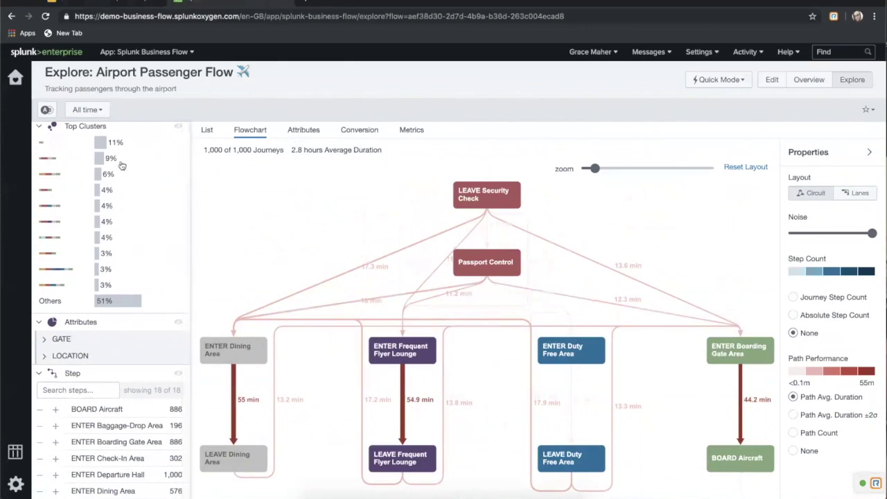
scroll(117, 264, "down", 3)
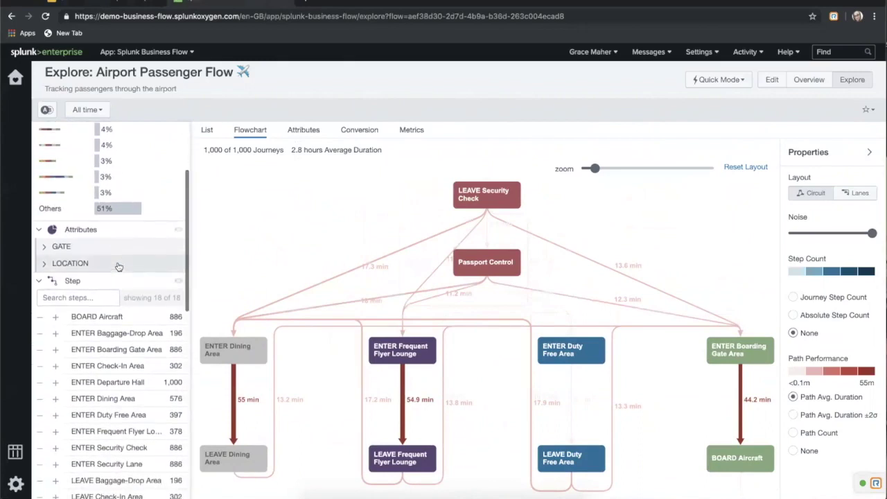
scroll(117, 264, "up", 4)
scroll(107, 180, "down", 1)
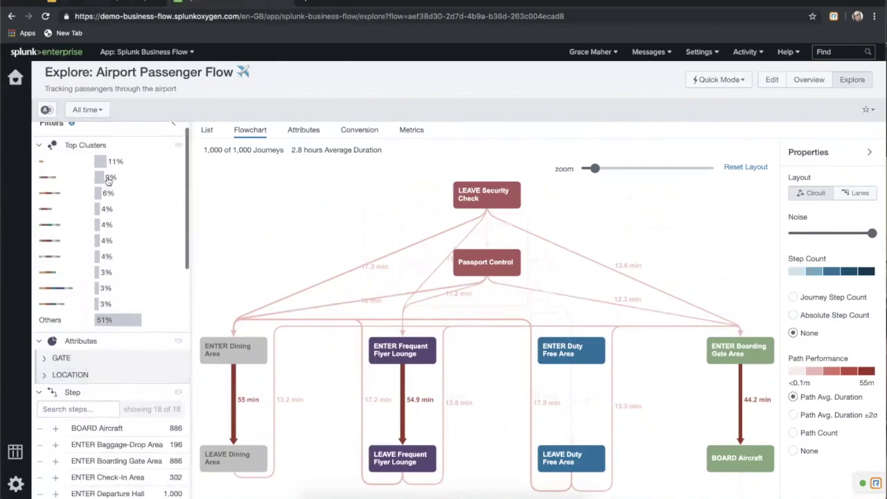
scroll(108, 179, "down", 4)
scroll(107, 179, "down", 2)
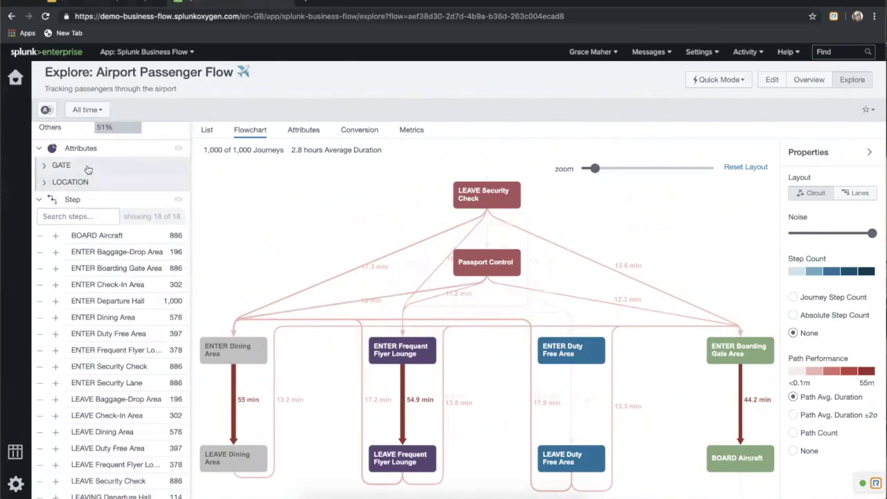
left_click(88, 166)
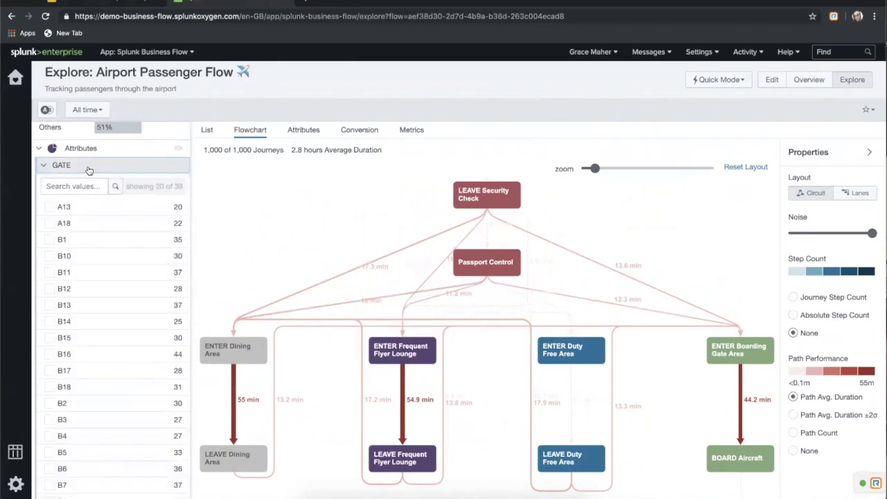
left_click(88, 166)
scroll(88, 170, "down", 5)
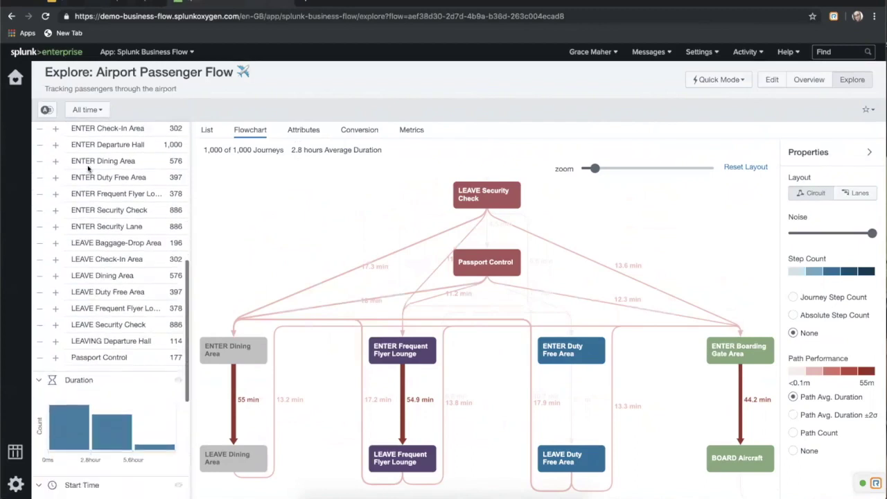
scroll(88, 170, "down", 4)
scroll(88, 170, "down", 2)
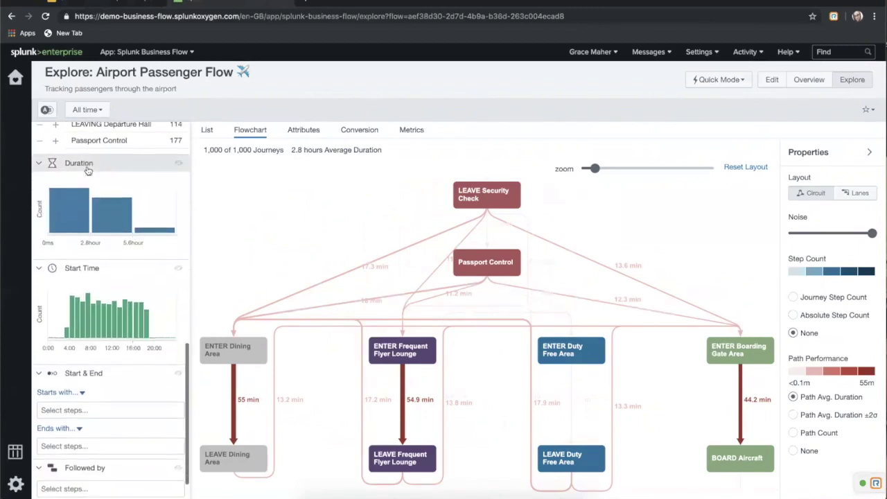
scroll(88, 170, "down", 1)
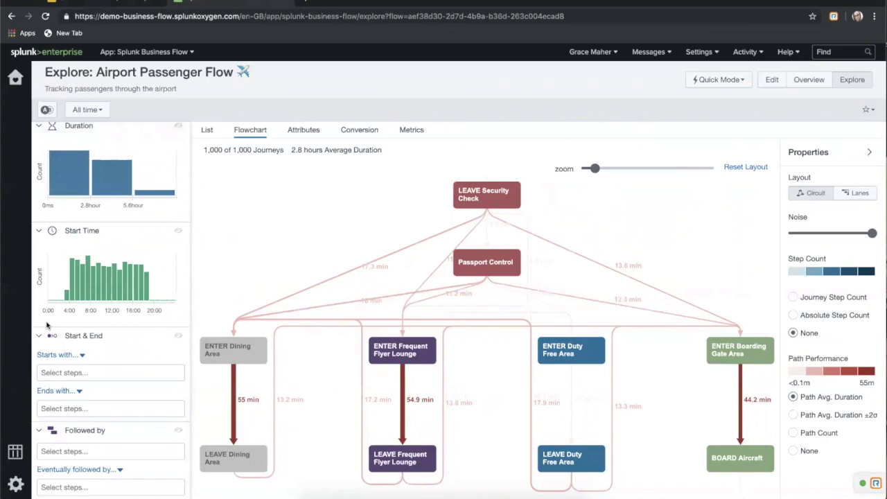
scroll(46, 324, "up", 2)
scroll(48, 323, "up", 5)
scroll(48, 322, "up", 5)
scroll(49, 311, "up", 3)
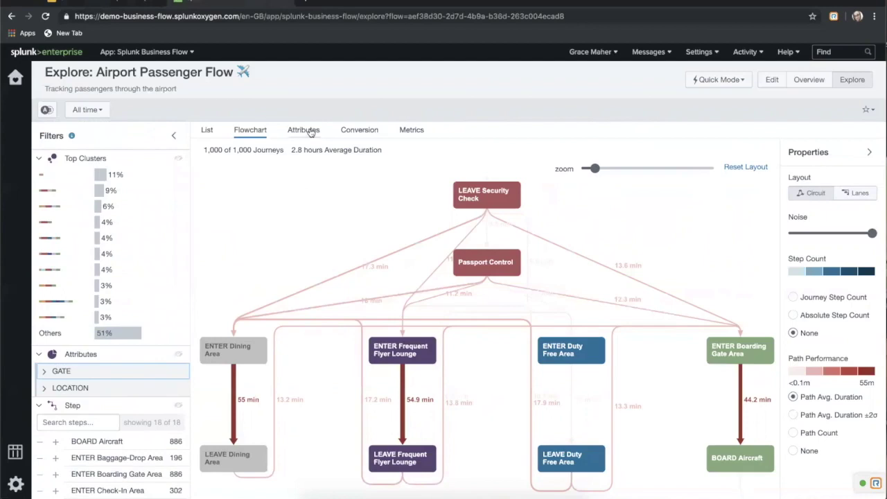
Review the GATE and LOCATION attribute charts, then switch to the Conversion funnel view
left_click(305, 132)
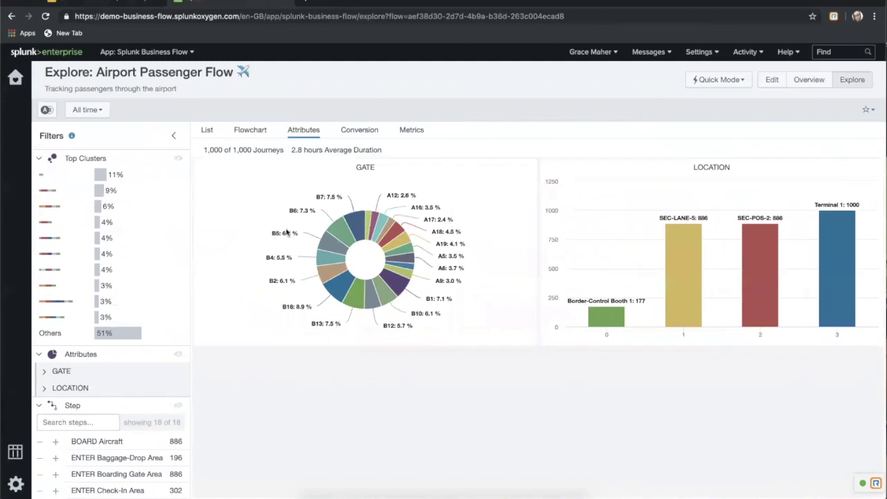
mouse_move(352, 226)
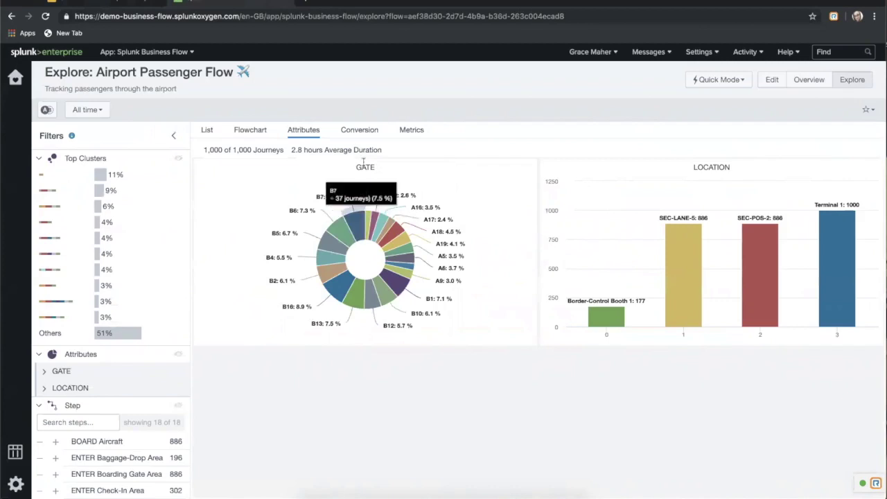
left_click(359, 131)
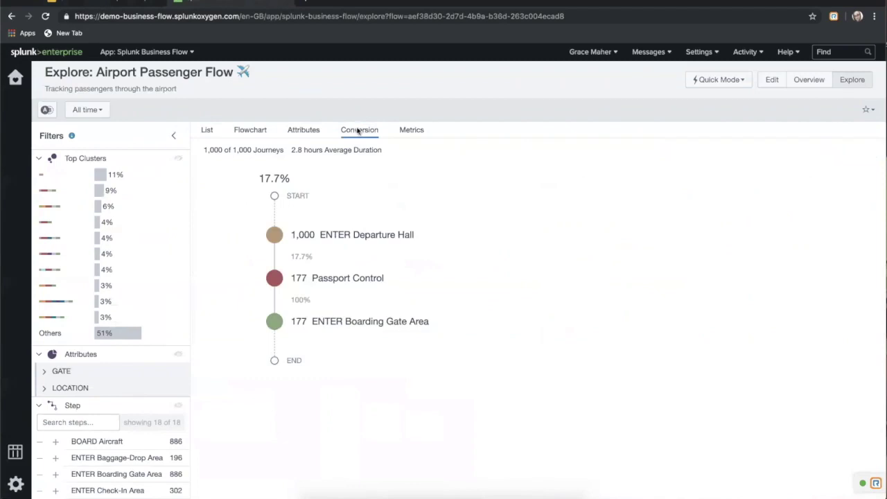
mouse_move(305, 211)
left_click(274, 214)
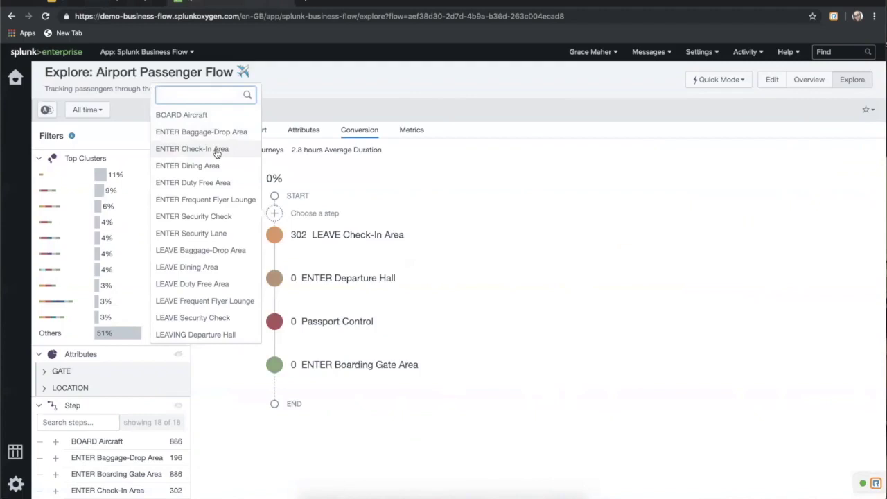
Start the funnel at ENTER Check-In Area without ENTER Departure Hall (21.85%), then view Metrics
left_click(216, 151)
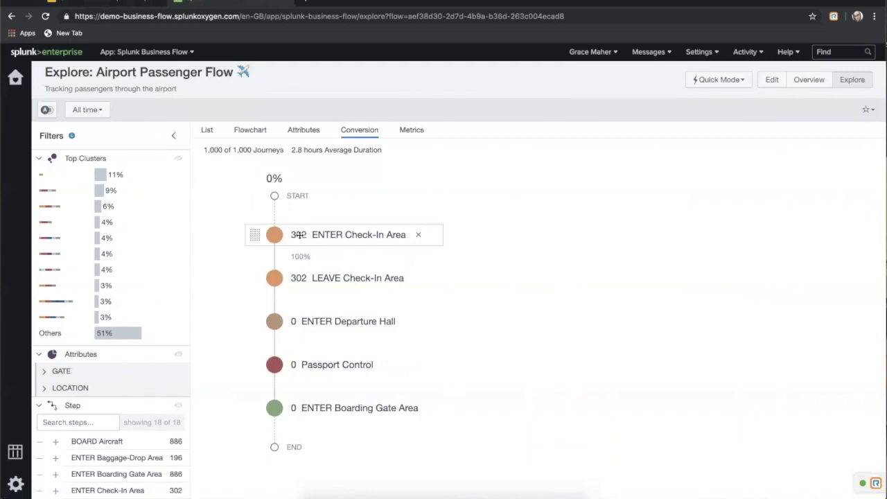
mouse_move(349, 321)
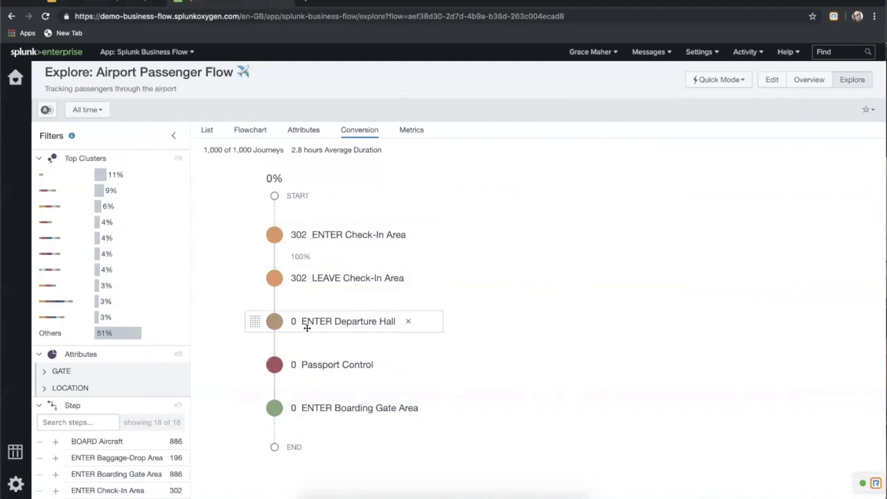
left_click(408, 323)
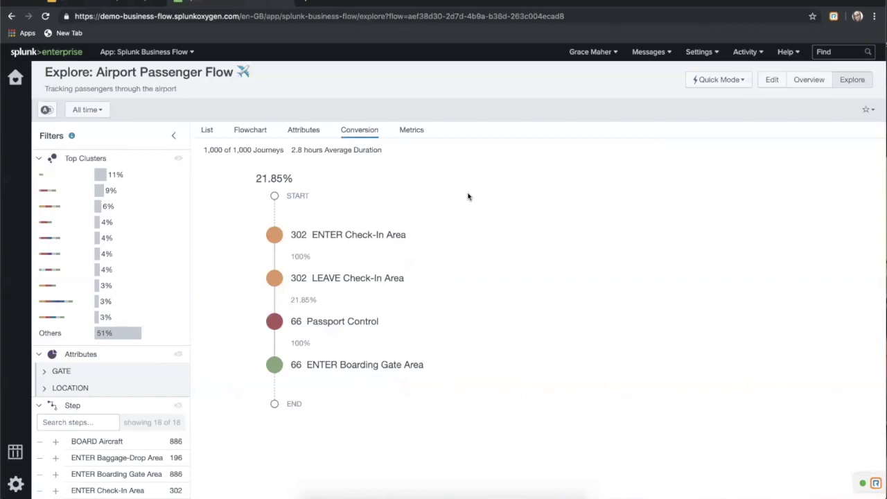
left_click(408, 134)
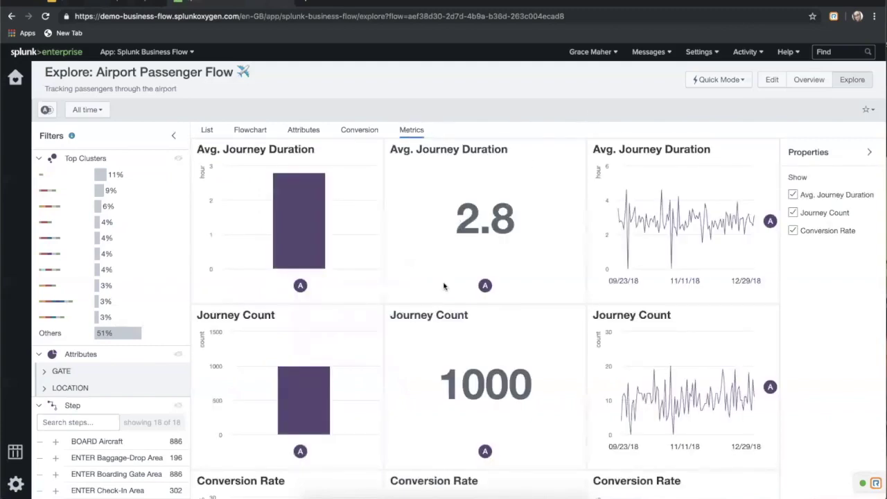
scroll(444, 286, "down", 4)
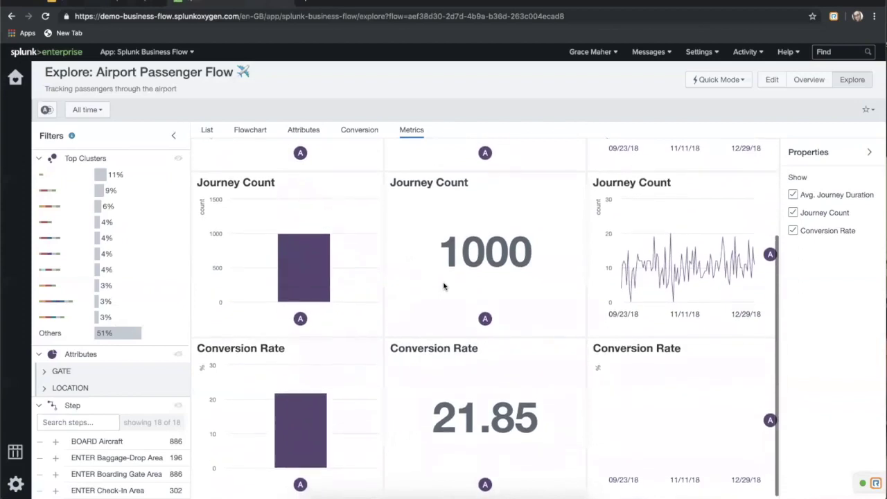
scroll(444, 286, "up", 4)
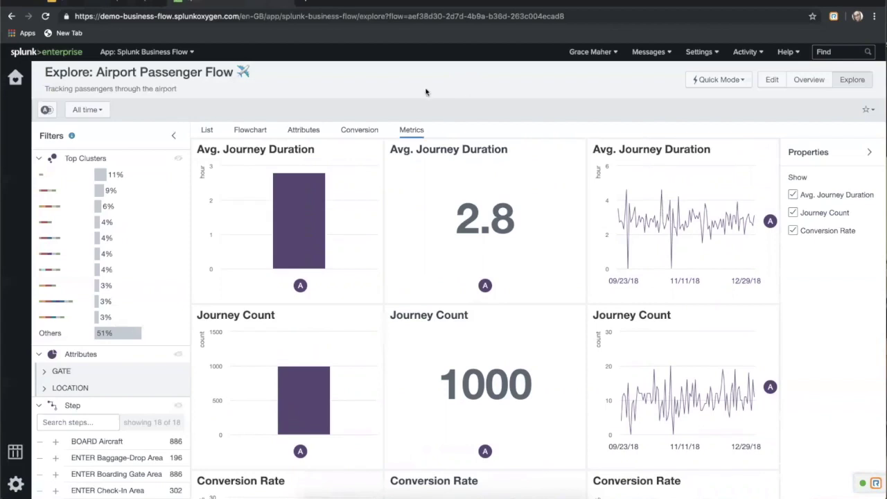
left_click(48, 112)
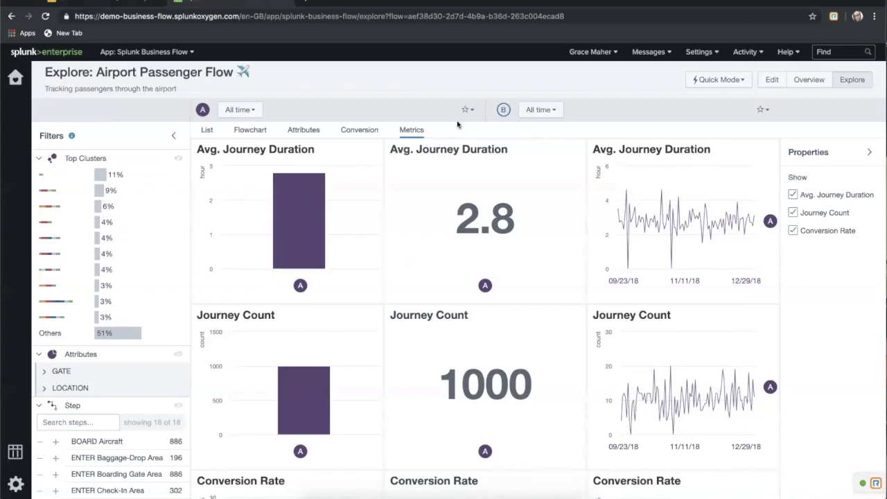
Turn on A/B comparison and limit cohort B to Week to date
left_click(551, 112)
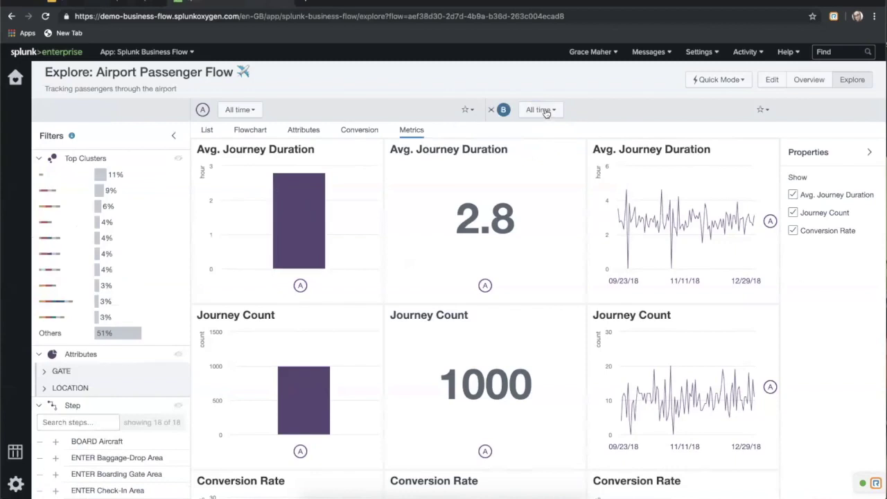
left_click(547, 112)
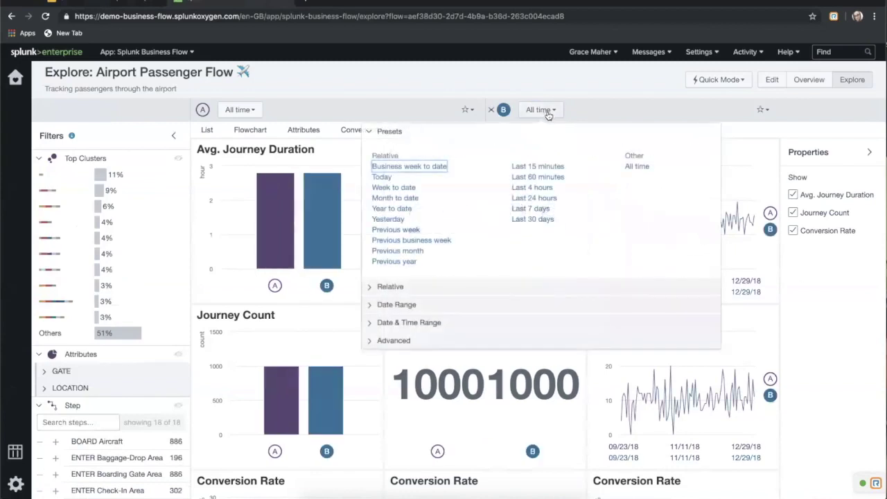
left_click(546, 112)
left_click(395, 188)
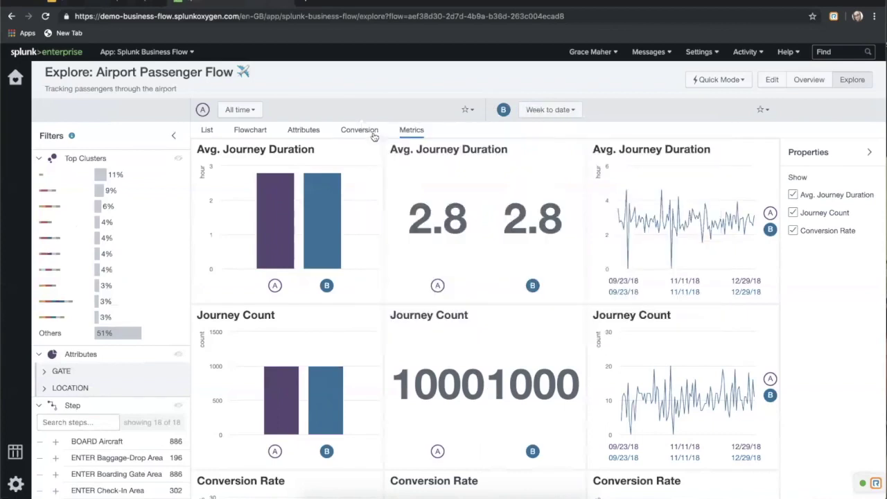